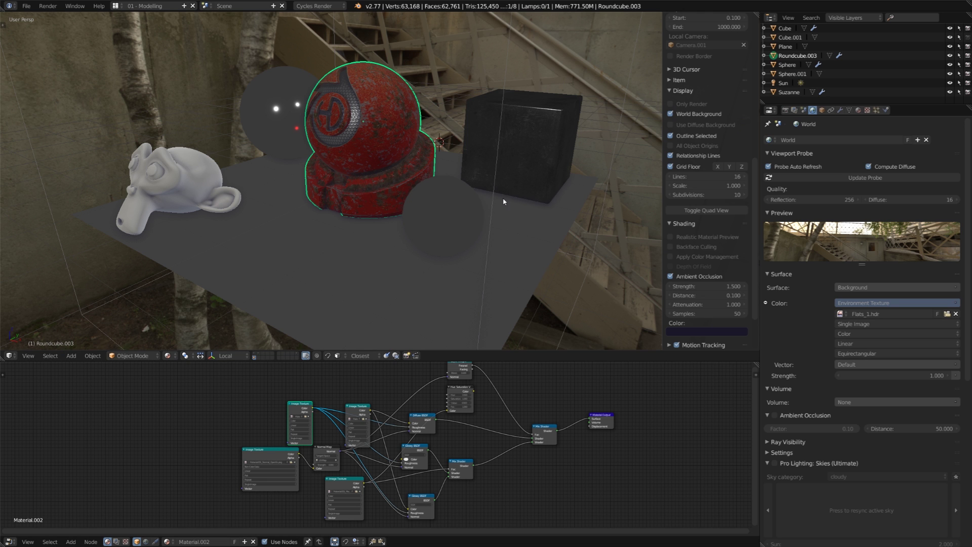
Orbit the view around the reflective spheres, cube and floor lit by the HDR environment
{"action": "middle_click_drag", "start_coordinate": [504, 202], "coordinate": [543, 193]}
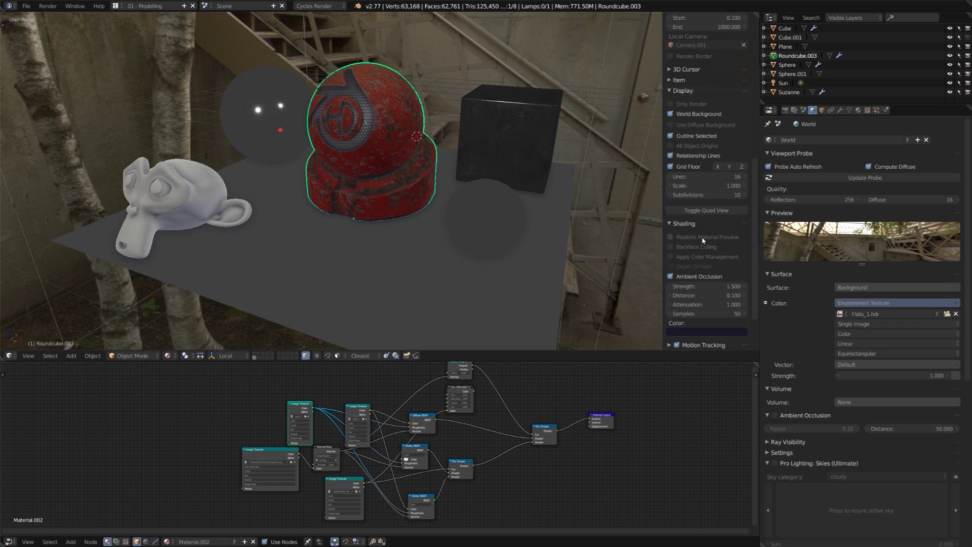
{"action": "left_click", "coordinate": [715, 240]}
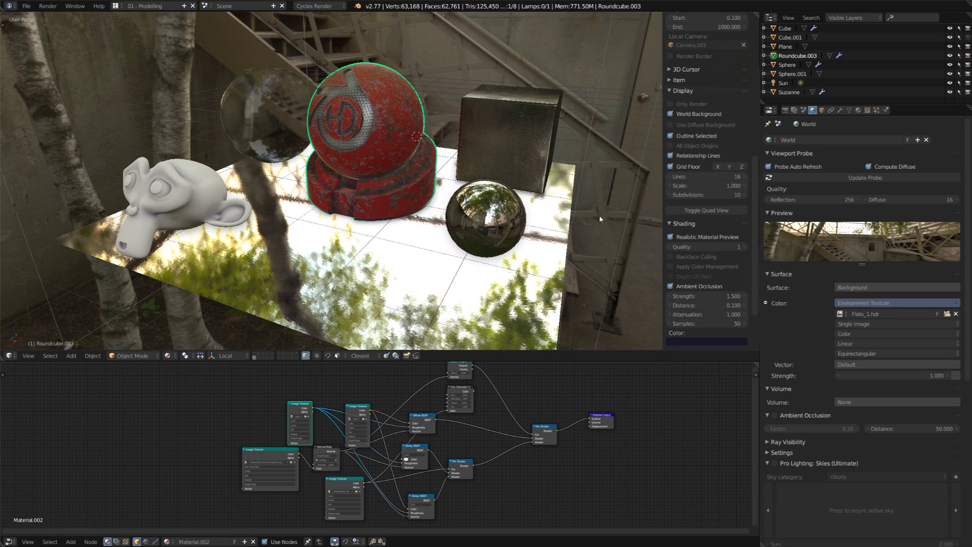
{"action": "middle_click_drag", "start_coordinate": [554, 172], "coordinate": [536, 177]}
{"action": "scroll", "coordinate": [536, 177], "scroll_direction": "up", "scroll_amount": 6}
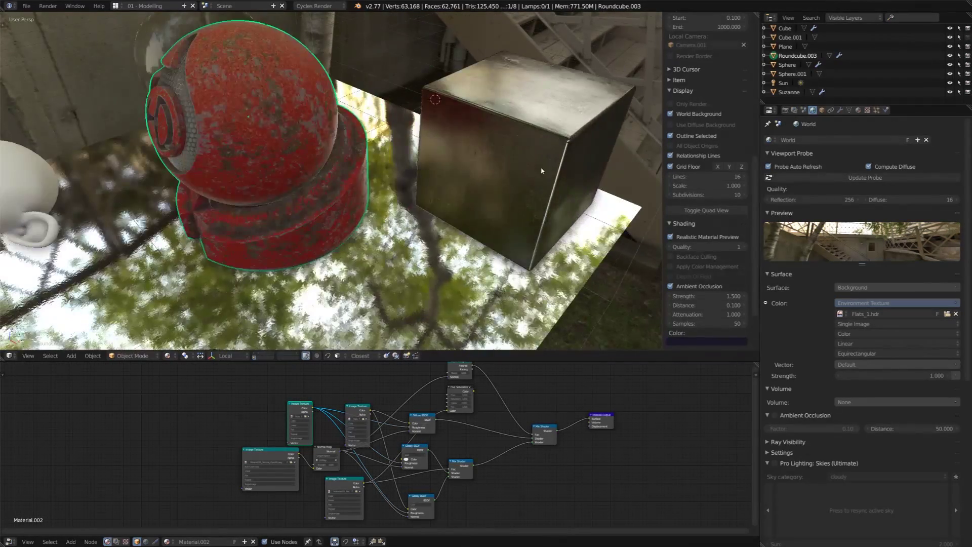
{"action": "middle_click_drag", "start_coordinate": [400, 284], "coordinate": [475, 213]}
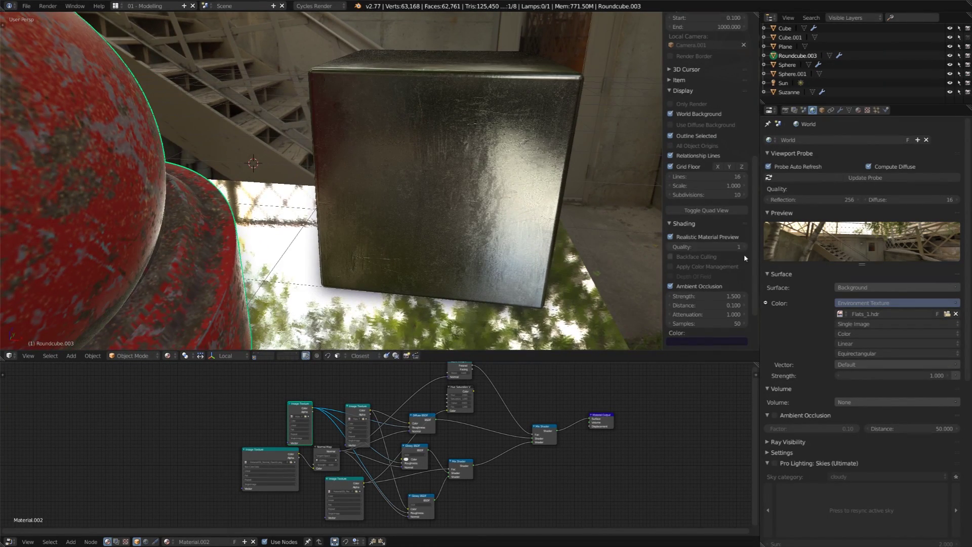
{"action": "left_click", "coordinate": [716, 247]}
{"action": "type", "text": "5"}
{"action": "key", "text": "Return"}
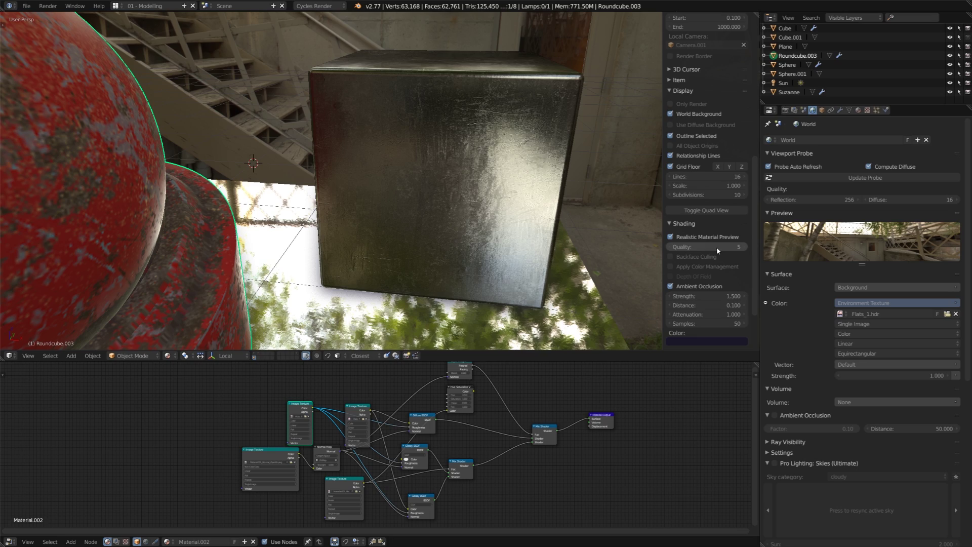
{"action": "scroll", "coordinate": [504, 234], "scroll_direction": "down", "scroll_amount": 8}
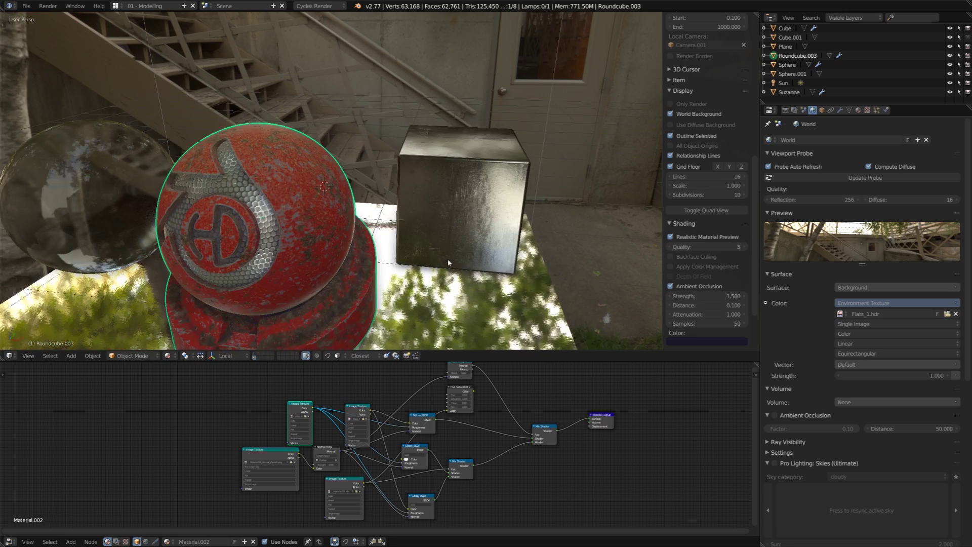
{"action": "middle_click_drag", "start_coordinate": [491, 215], "coordinate": [458, 226]}
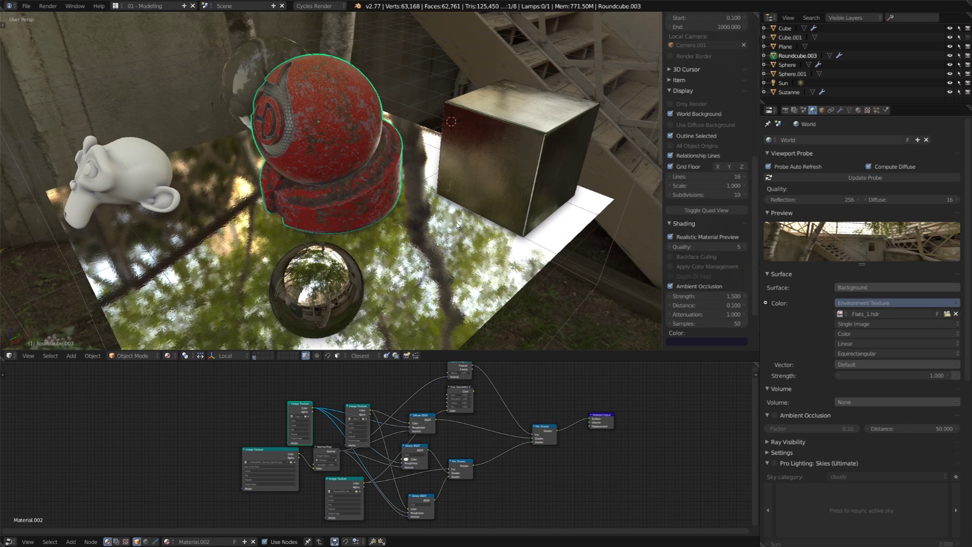
{"action": "middle_click_drag", "start_coordinate": [504, 237], "coordinate": [612, 243]}
{"action": "left_click", "coordinate": [716, 247]}
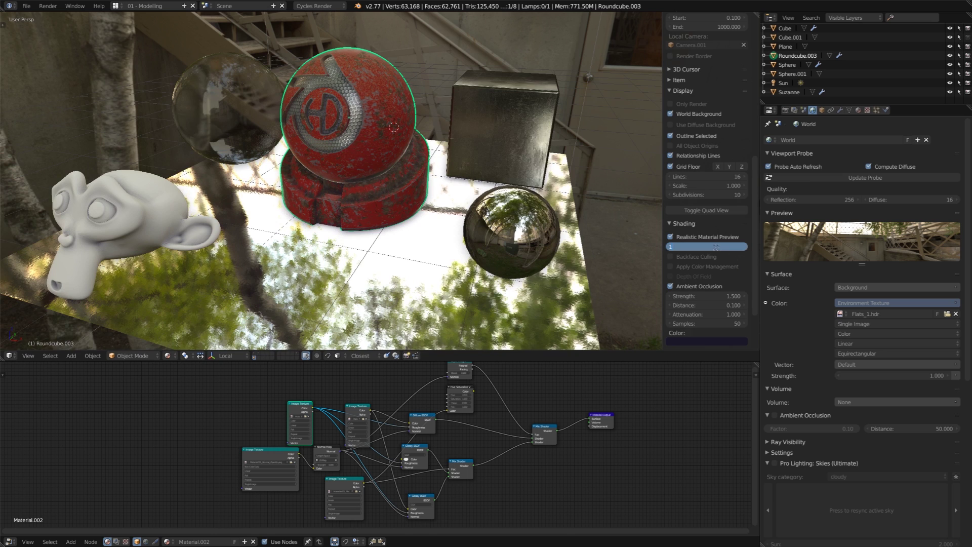
{"action": "type", "text": "1"}
{"action": "key", "text": "Return"}
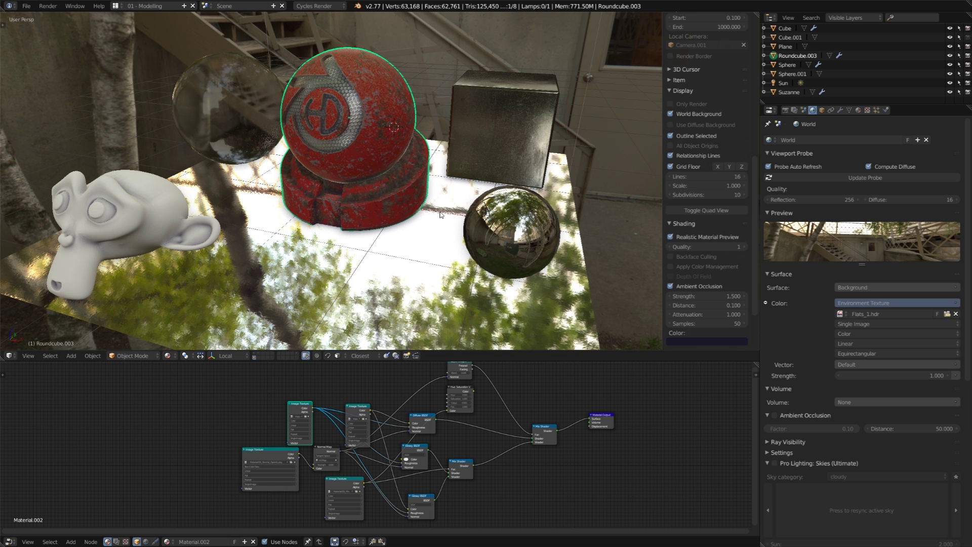
Swap the HDR photo backdrop for a plain diffuse-lit world background
{"action": "left_click", "coordinate": [673, 115]}
{"action": "left_click", "coordinate": [672, 114]}
{"action": "left_click", "coordinate": [671, 125]}
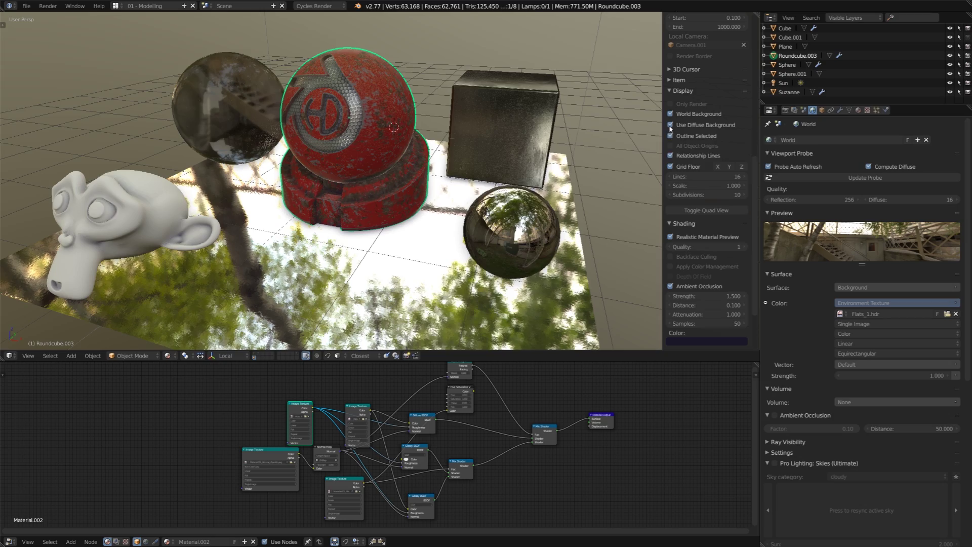
{"action": "middle_click_drag", "start_coordinate": [324, 238], "coordinate": [458, 204]}
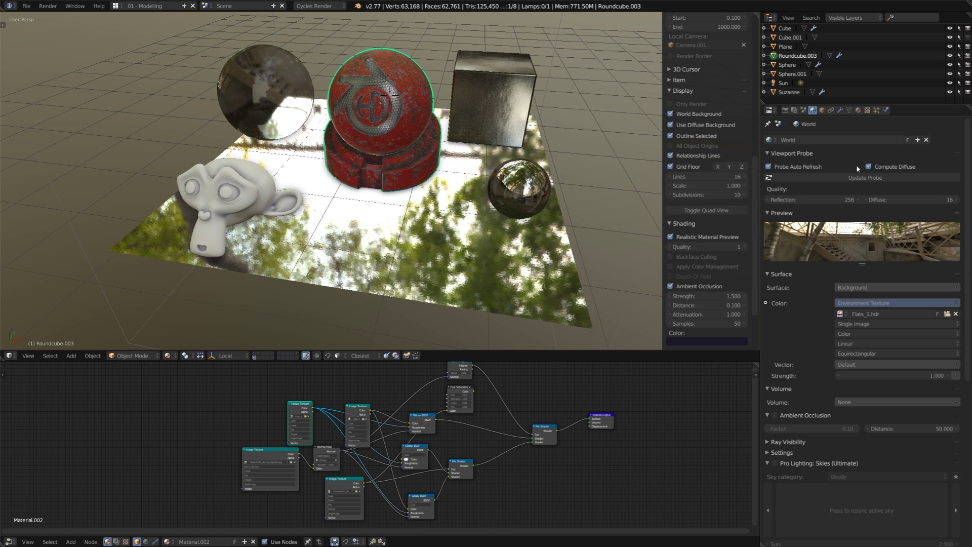
Toggle Compute Diffuse off and on, and set the world probe reflection resolution to 1072
{"action": "left_click", "coordinate": [869, 167]}
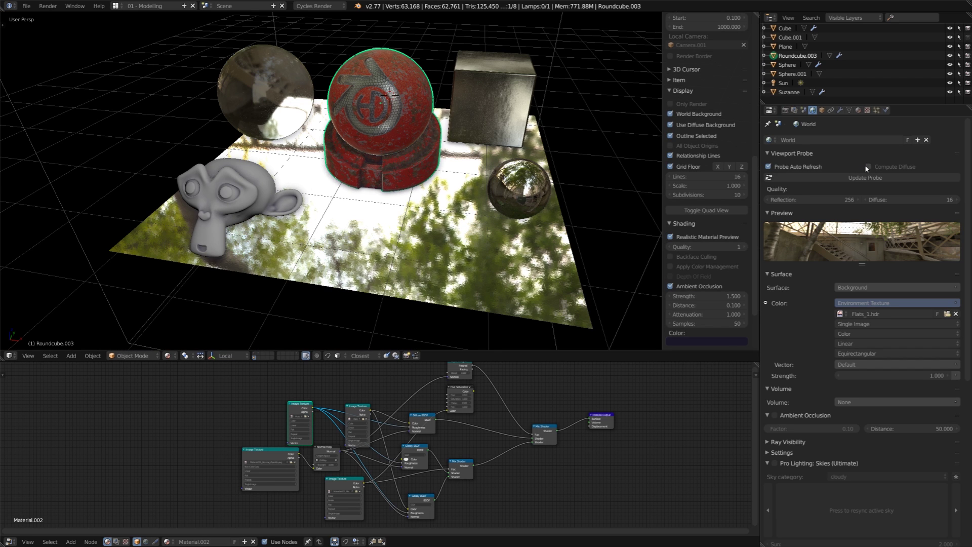
{"action": "left_click", "coordinate": [869, 166]}
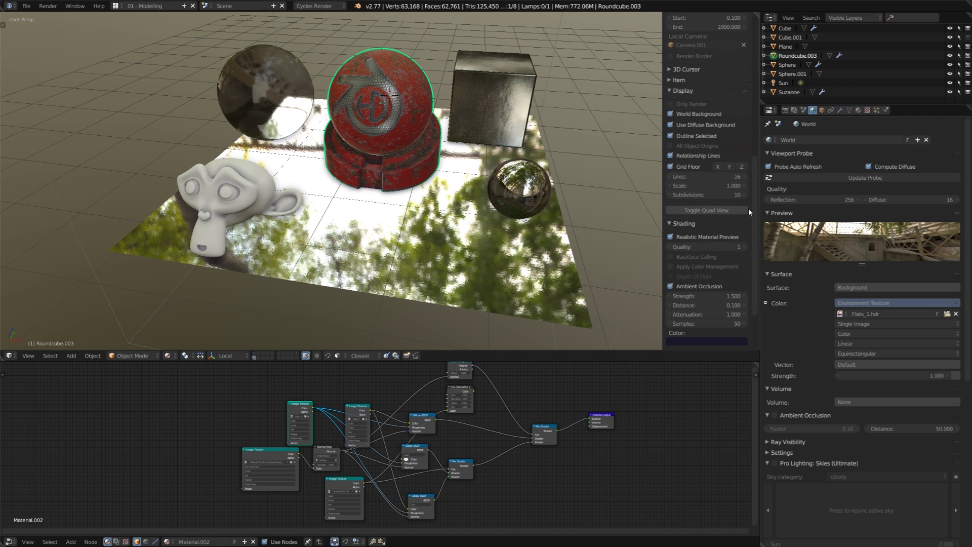
{"action": "left_click", "coordinate": [809, 199]}
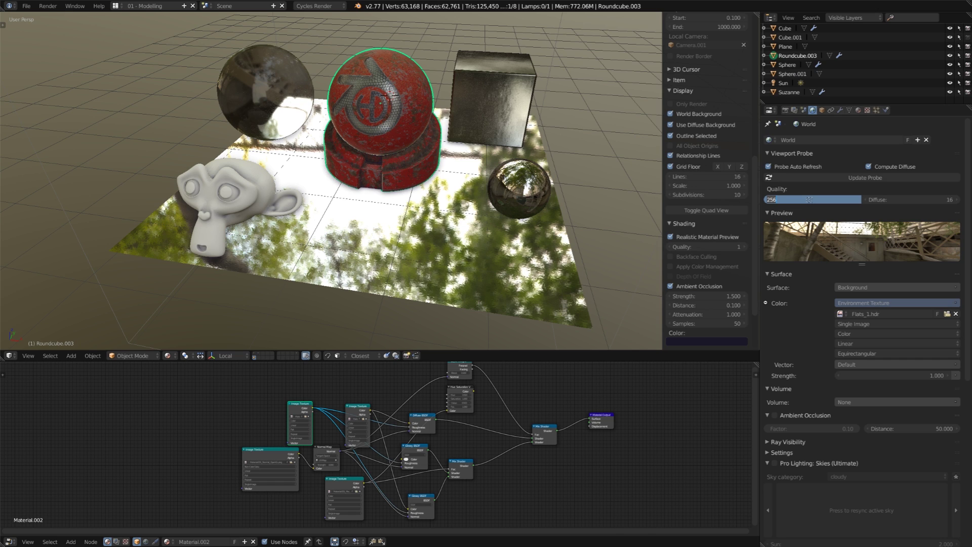
{"action": "type", "text": "1072"}
{"action": "key", "text": "Return"}
{"action": "scroll", "coordinate": [545, 243], "scroll_direction": "up", "scroll_amount": 5}
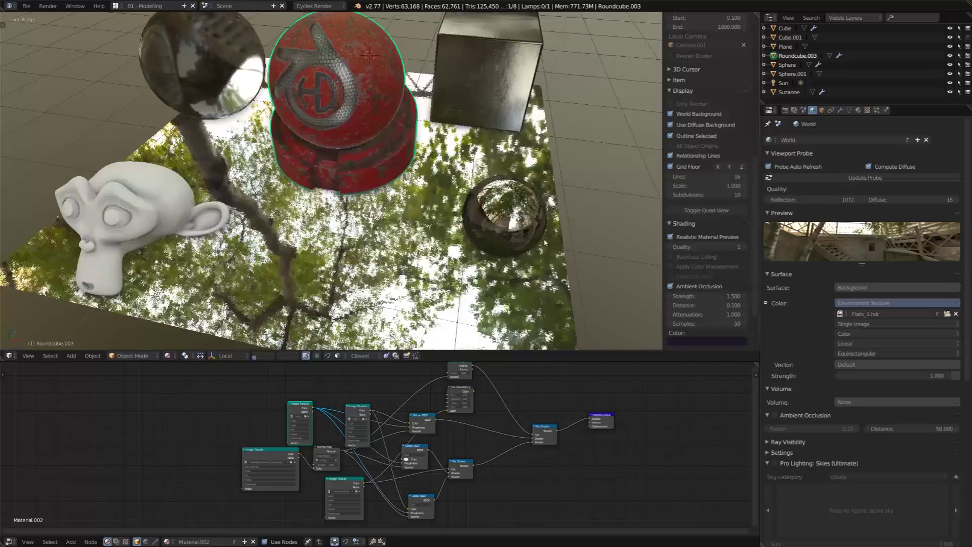
{"action": "middle_click_drag", "start_coordinate": [466, 239], "coordinate": [490, 236]}
Select the floor plane and set its Normal Map node Strength to 0 for a mirror-smooth floor
{"action": "right_click", "coordinate": [491, 237]}
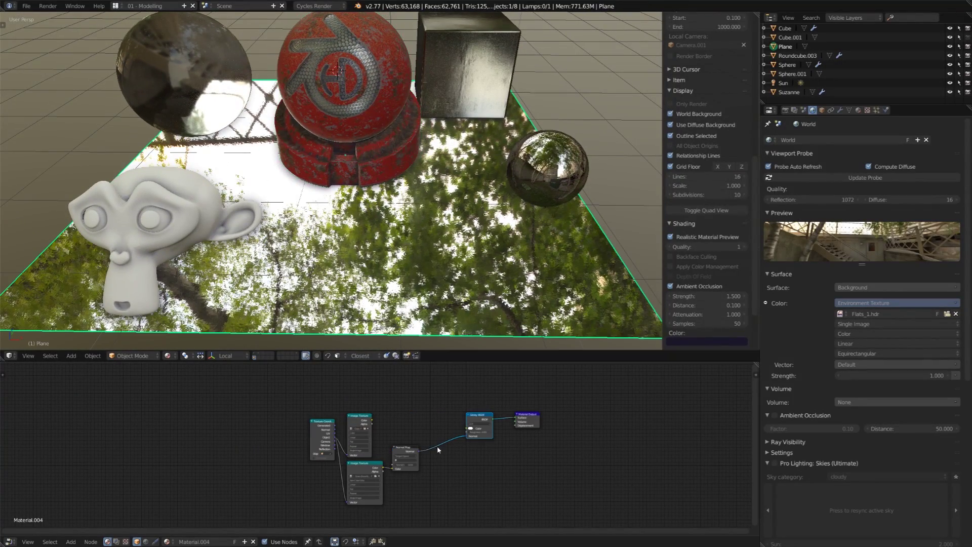
{"action": "scroll", "coordinate": [439, 450], "scroll_direction": "up", "scroll_amount": 5}
{"action": "left_click", "coordinate": [386, 455]}
{"action": "type", "text": "0.01"}
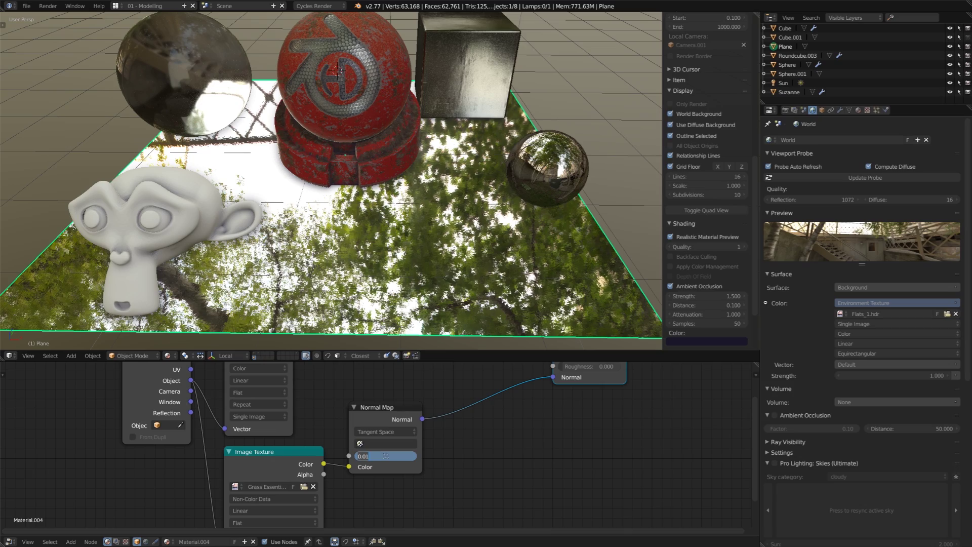
{"action": "key", "text": "Return"}
{"action": "middle_click_drag", "start_coordinate": [443, 233], "coordinate": [369, 234]}
{"action": "scroll", "coordinate": [445, 263], "scroll_direction": "down", "scroll_amount": 4}
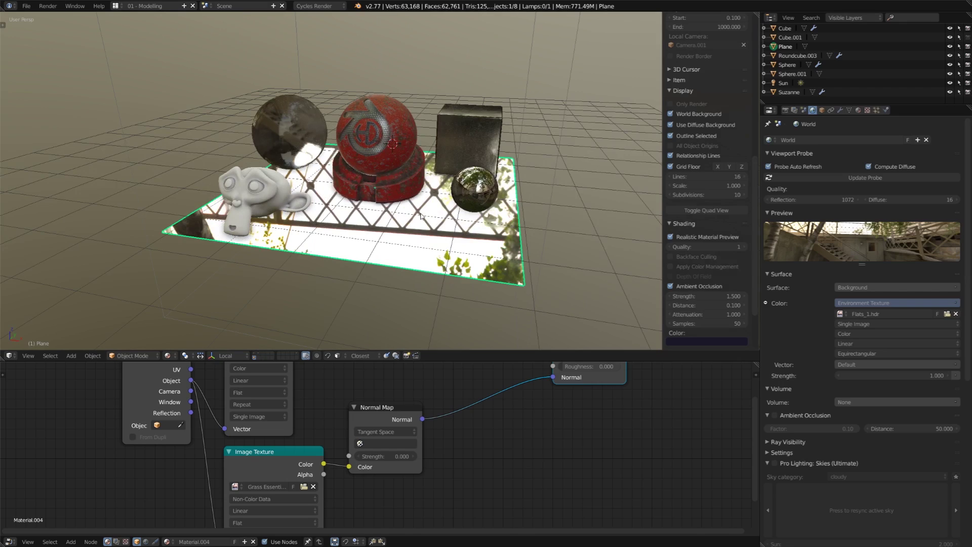
{"action": "scroll", "coordinate": [420, 216], "scroll_direction": "up", "scroll_amount": 6}
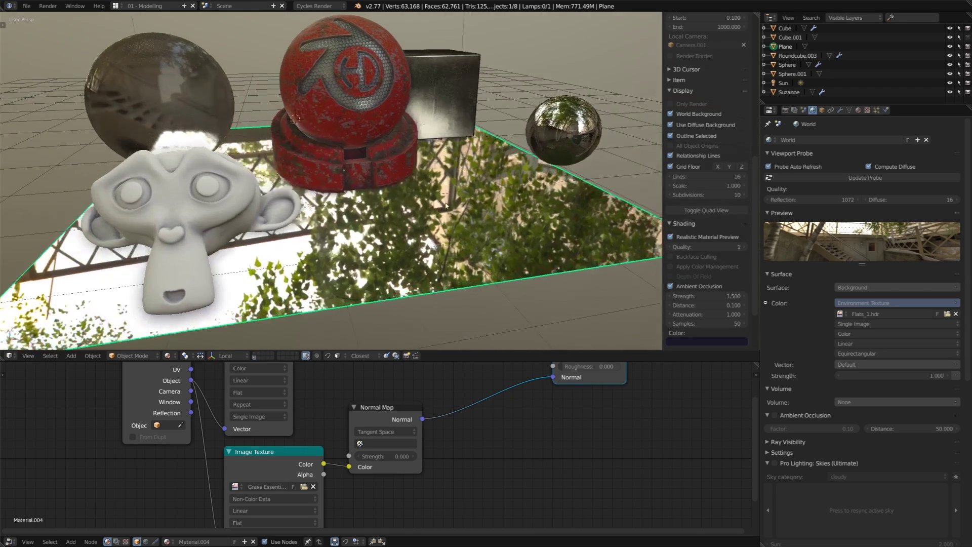
{"action": "middle_click_drag", "start_coordinate": [446, 205], "coordinate": [519, 155]}
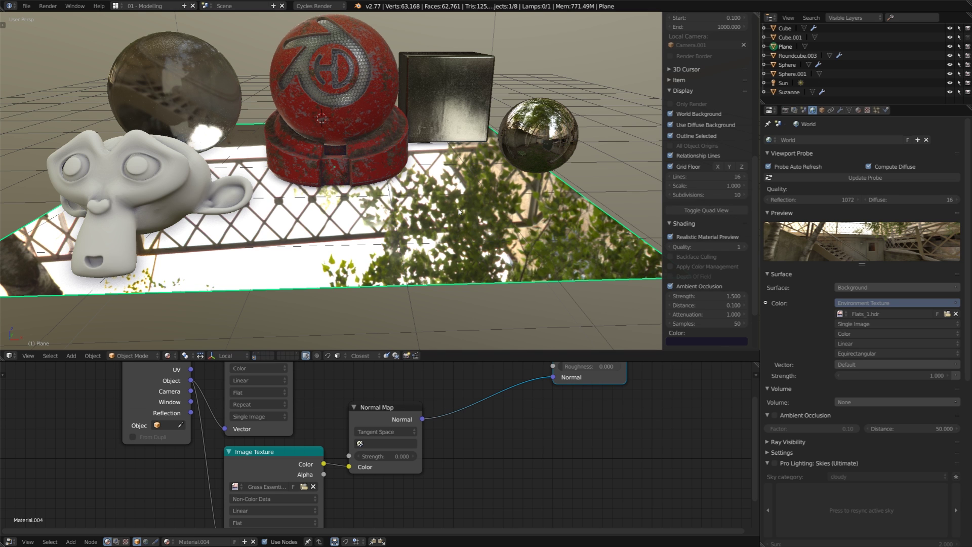
Make the floor plane a Planar viewport probe that uses the object's layers
{"action": "left_click", "coordinate": [823, 111]}
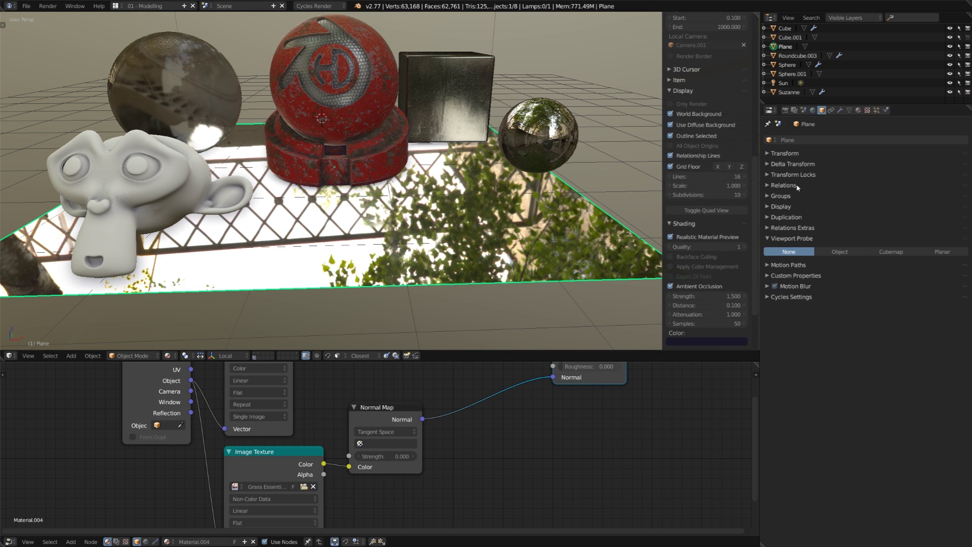
{"action": "middle_click_drag", "start_coordinate": [623, 152], "coordinate": [491, 225]}
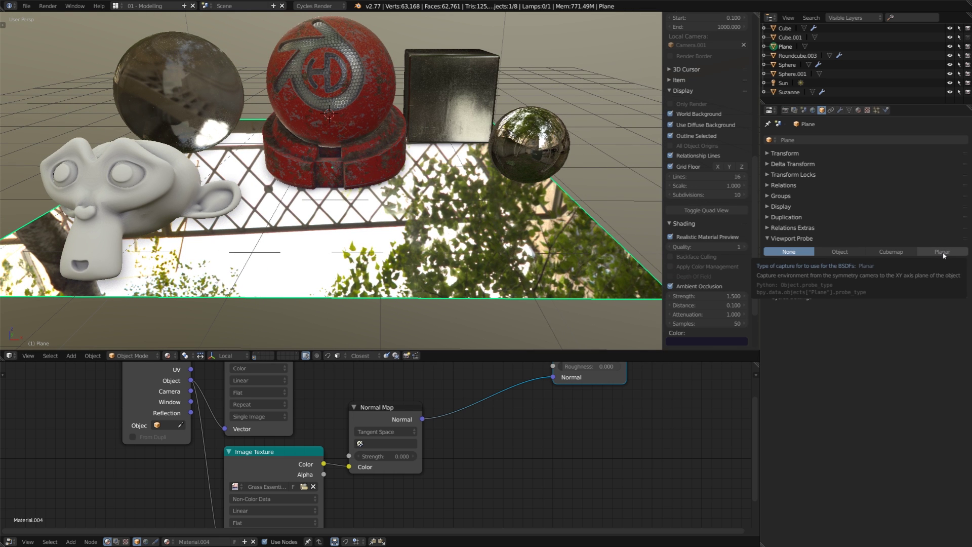
{"action": "left_click", "coordinate": [942, 251]}
{"action": "middle_click_drag", "start_coordinate": [400, 198], "coordinate": [445, 177]}
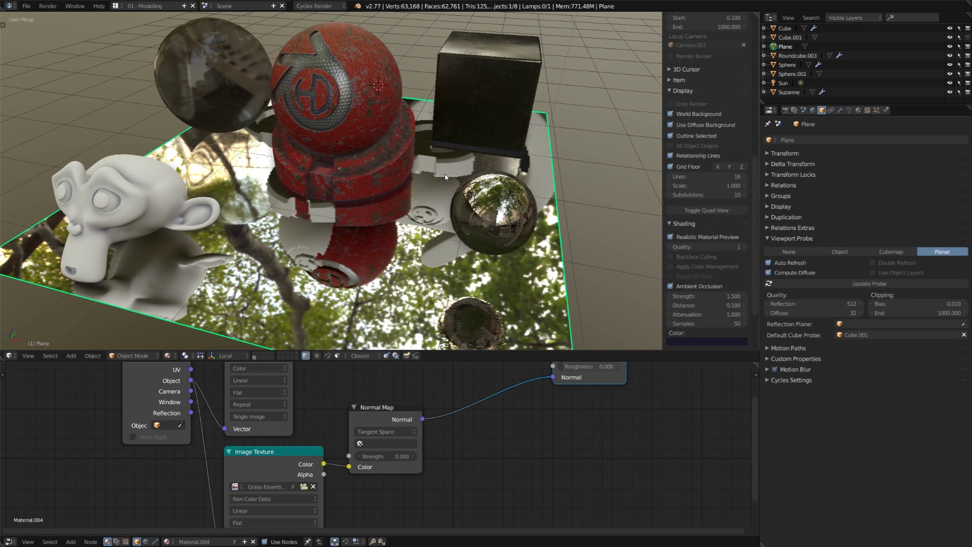
{"action": "left_click", "coordinate": [878, 276]}
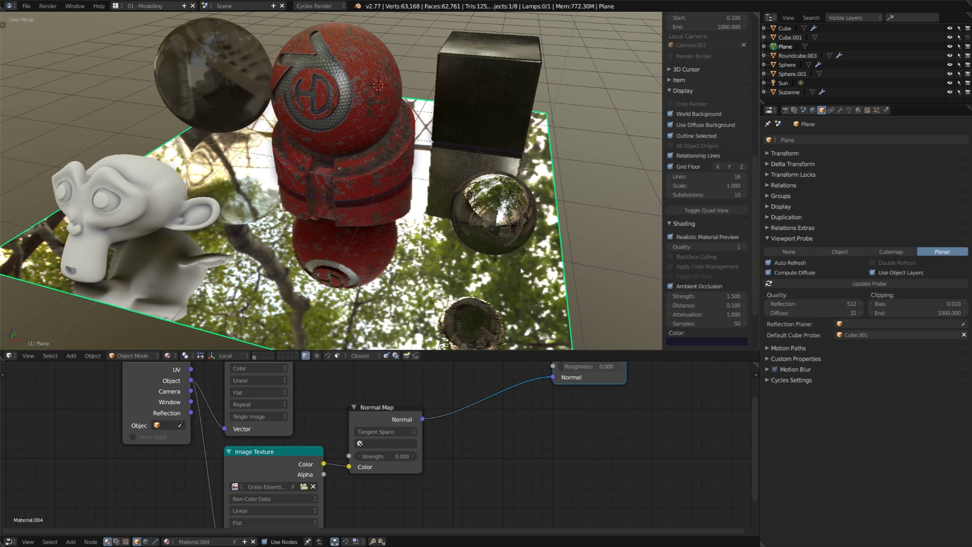
{"action": "middle_click_drag", "start_coordinate": [521, 270], "coordinate": [537, 289]}
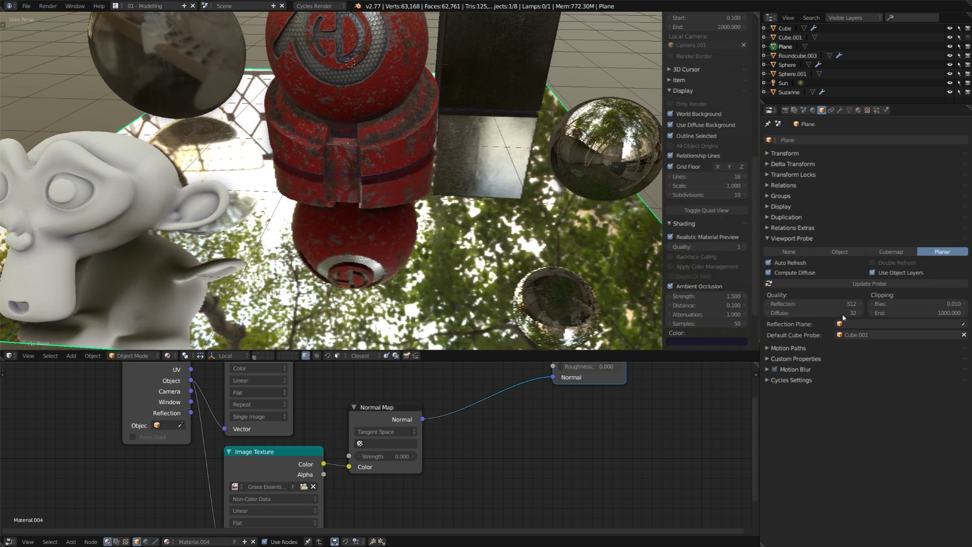
Raise the plane's planar reflection quality to 1072 and inspect the mirror floor
{"action": "left_click", "coordinate": [809, 304]}
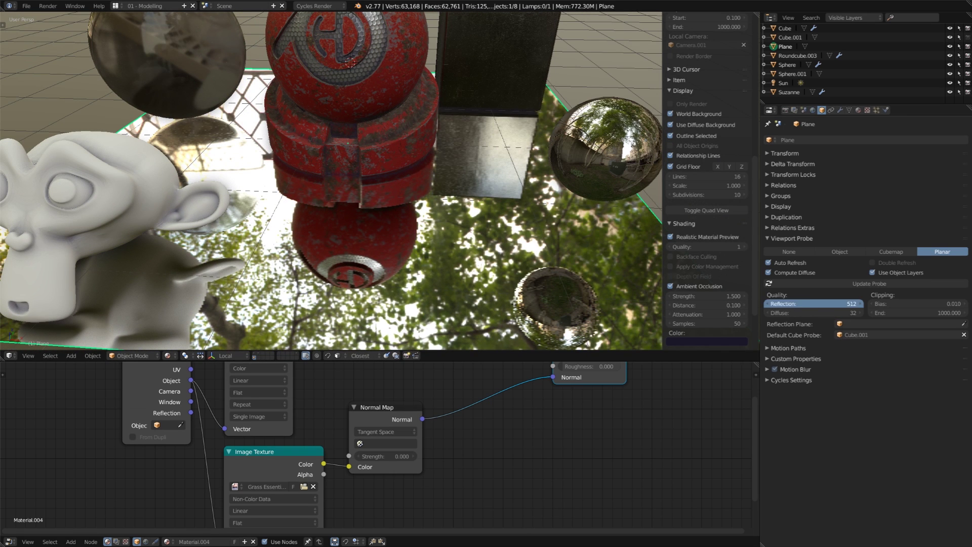
{"action": "type", "text": "1080"}
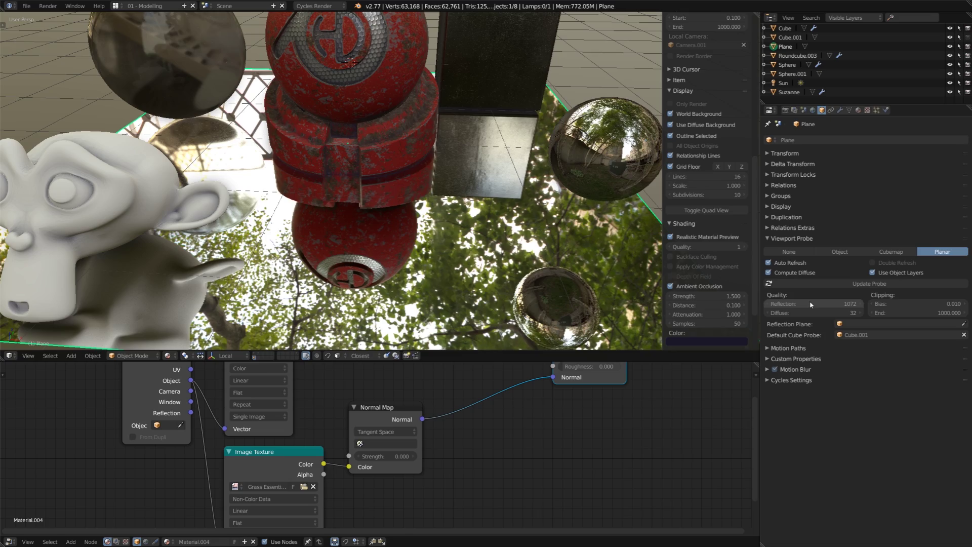
{"action": "key", "text": "Return"}
{"action": "middle_click_drag", "start_coordinate": [364, 253], "coordinate": [549, 179]}
Make Sphere.001 a Cubemap viewport probe with reflection quality 512 and inspect its reflections
{"action": "right_click", "coordinate": [569, 164]}
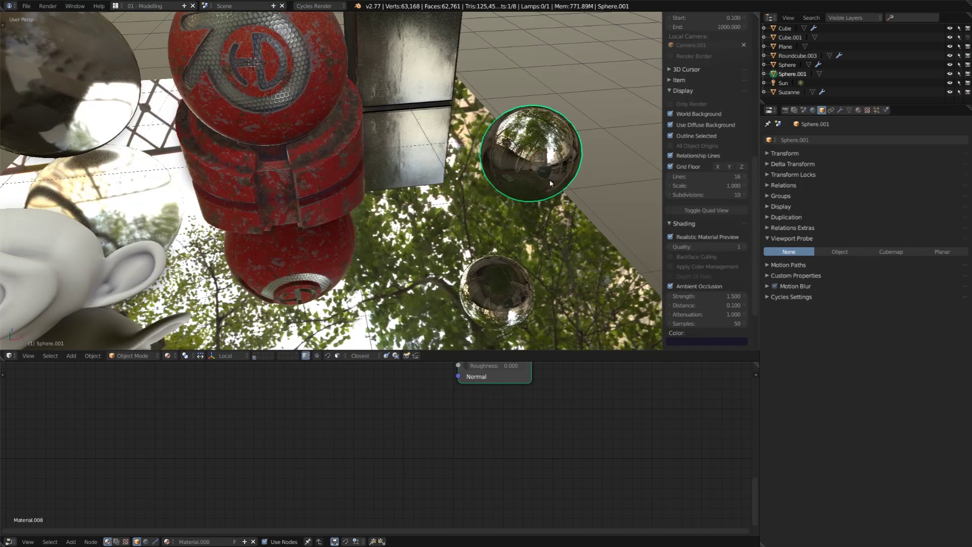
{"action": "left_click", "coordinate": [892, 252]}
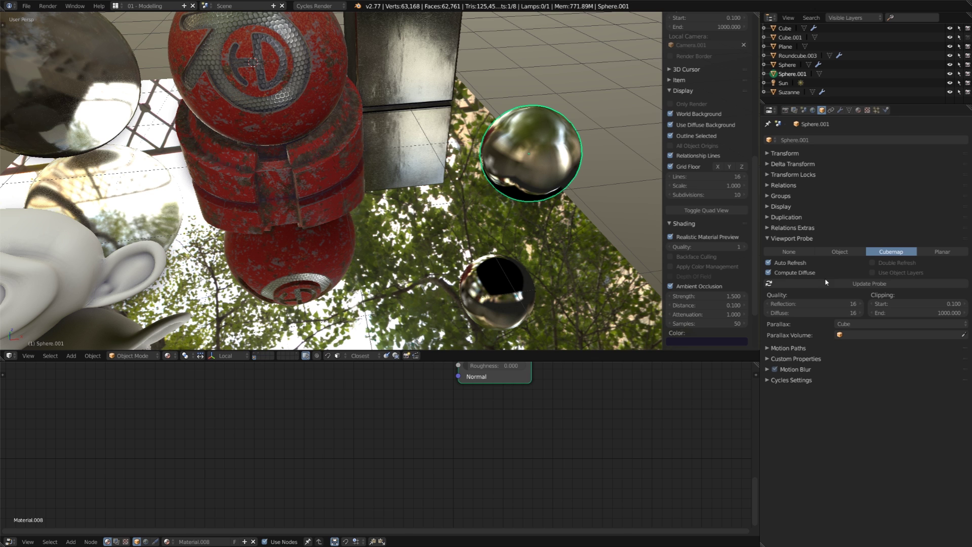
{"action": "left_click", "coordinate": [819, 304]}
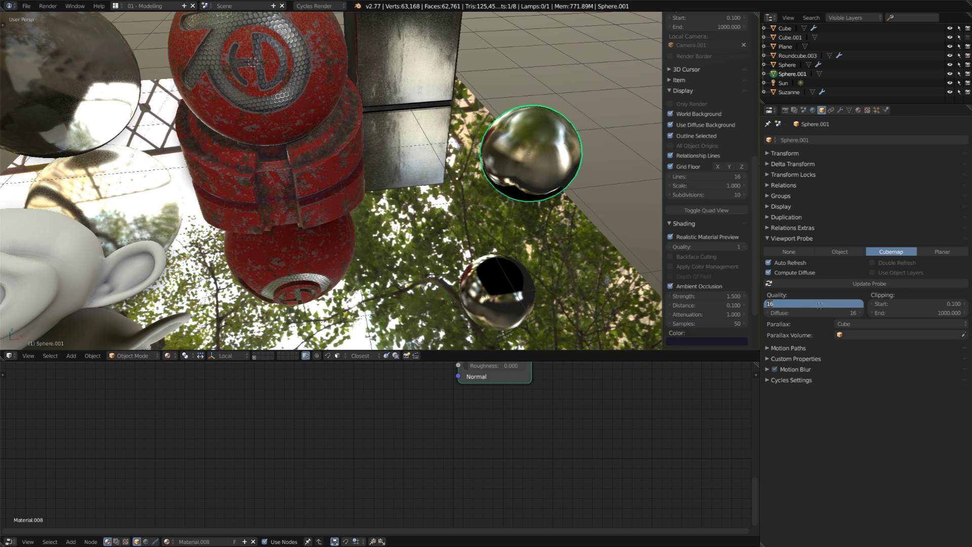
{"action": "type", "text": "512"}
{"action": "key", "text": "Return"}
{"action": "middle_click_drag", "start_coordinate": [477, 227], "coordinate": [515, 239]}
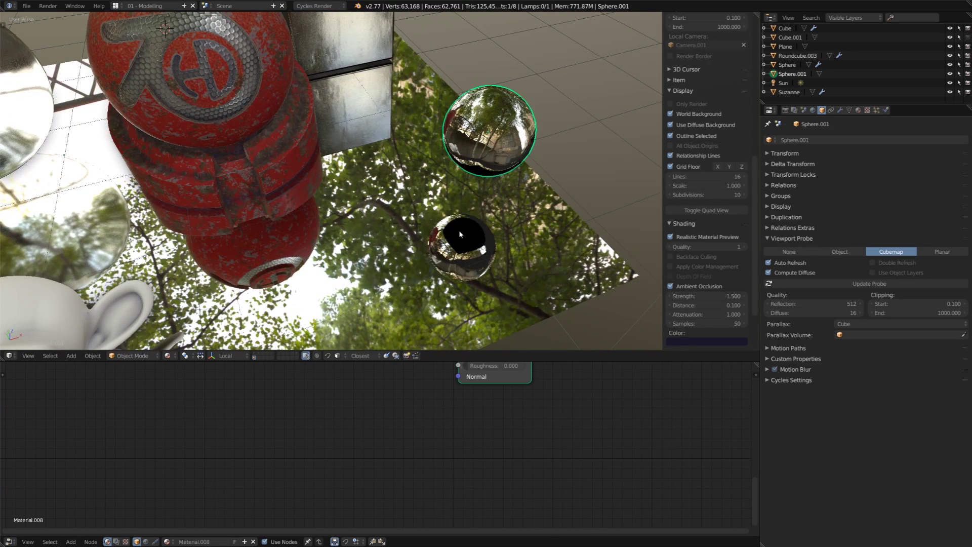
{"action": "middle_click_drag", "start_coordinate": [460, 233], "coordinate": [525, 213]}
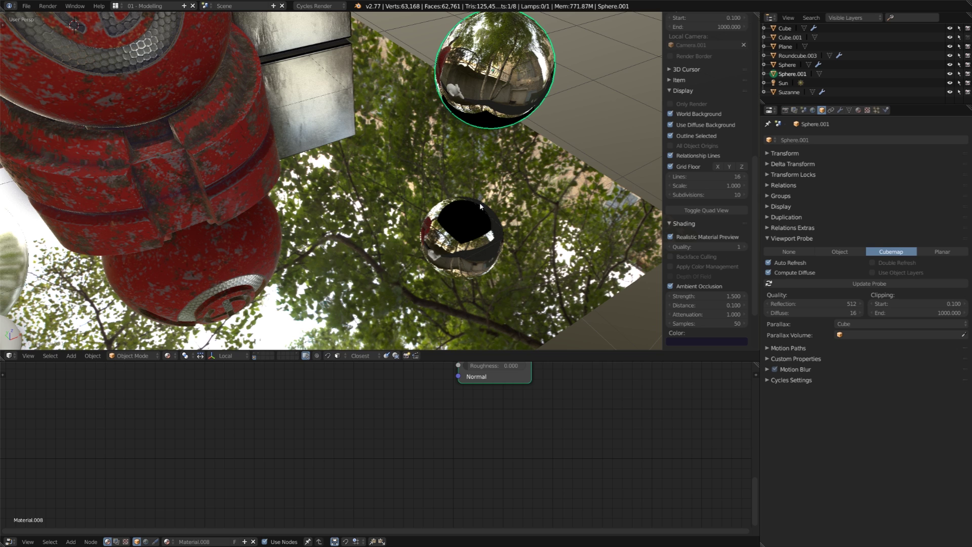
Frame the scene and select the floor plane and the Cube.001 probe box to inspect them
{"action": "right_click", "coordinate": [472, 178]}
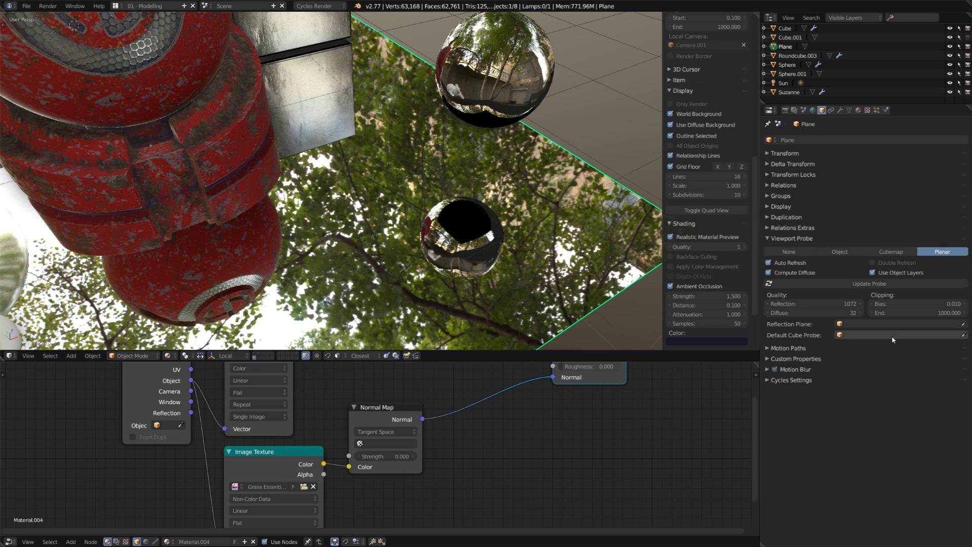
{"action": "key", "text": "KP_Decimal"}
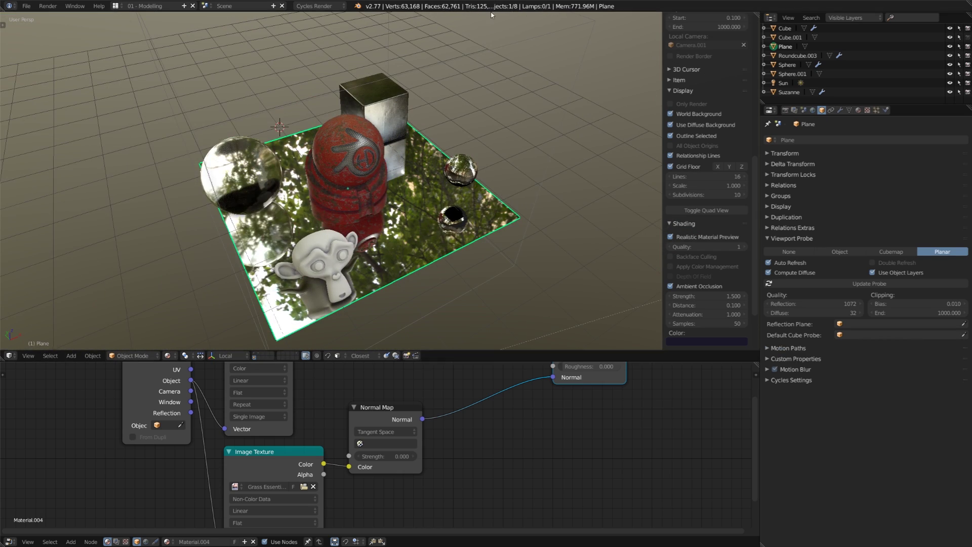
{"action": "right_click", "coordinate": [492, 124]}
{"action": "middle_click_drag", "start_coordinate": [493, 124], "coordinate": [352, 60]}
{"action": "middle_click_drag", "start_coordinate": [434, 203], "coordinate": [507, 197]}
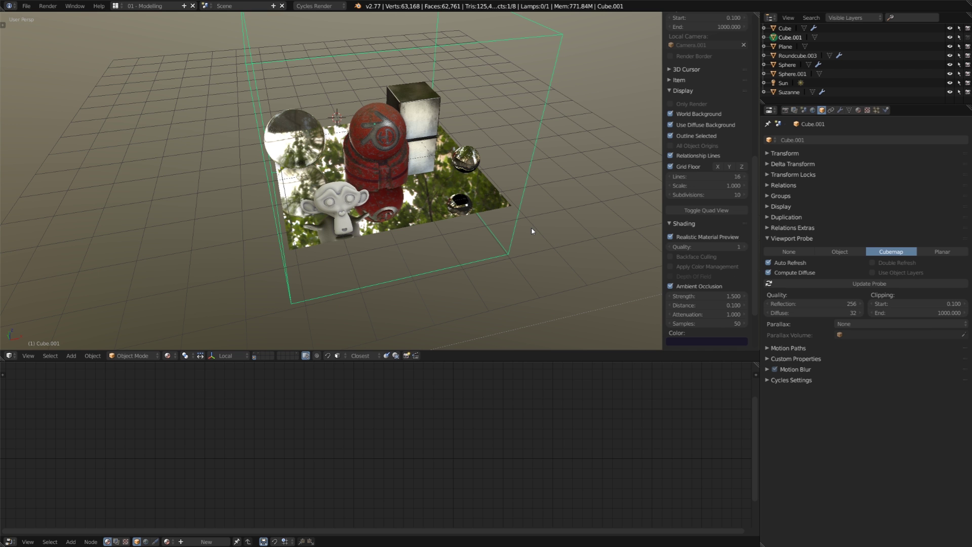
{"action": "scroll", "coordinate": [531, 230], "scroll_direction": "up", "scroll_amount": 5}
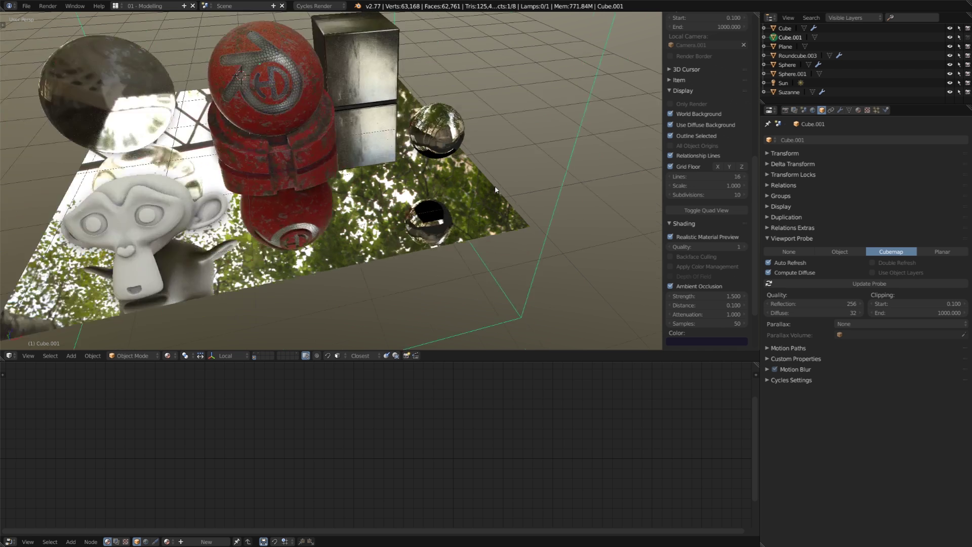
{"action": "middle_click_drag", "start_coordinate": [468, 176], "coordinate": [466, 222]}
Set the floor plane's Default Cube Probe to Cube.001 and review the updated reflections
{"action": "right_click", "coordinate": [445, 218]}
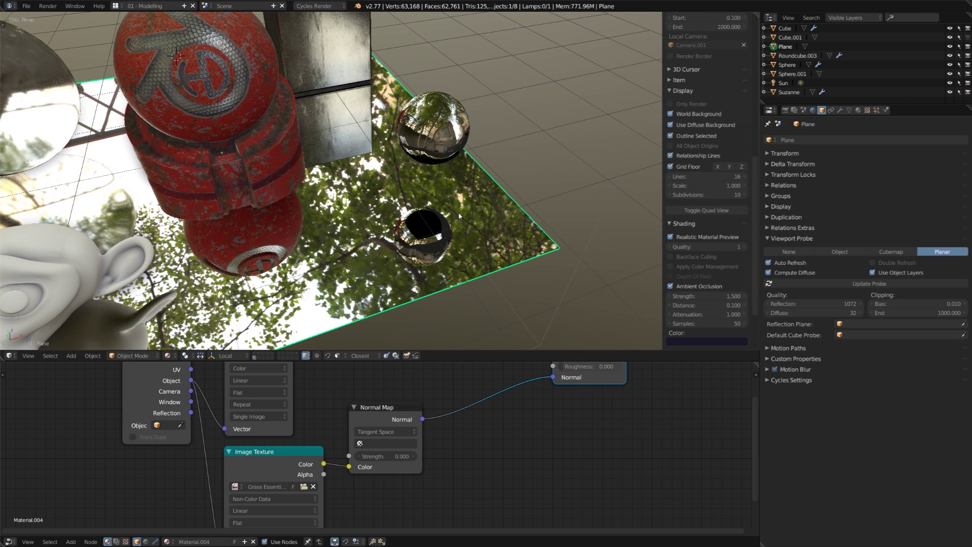
{"action": "left_click", "coordinate": [903, 335]}
{"action": "left_click", "coordinate": [847, 356]}
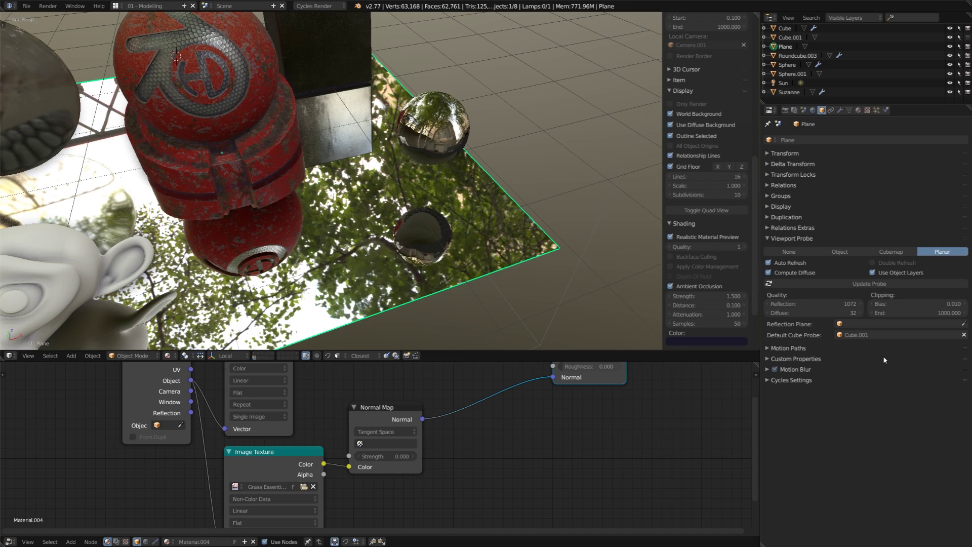
{"action": "mouse_move", "coordinate": [481, 252]}
{"action": "middle_mouse_down"}
{"action": "mouse_move", "coordinate": [487, 274]}
{"action": "mouse_move", "coordinate": [463, 217]}
{"action": "middle_mouse_up"}
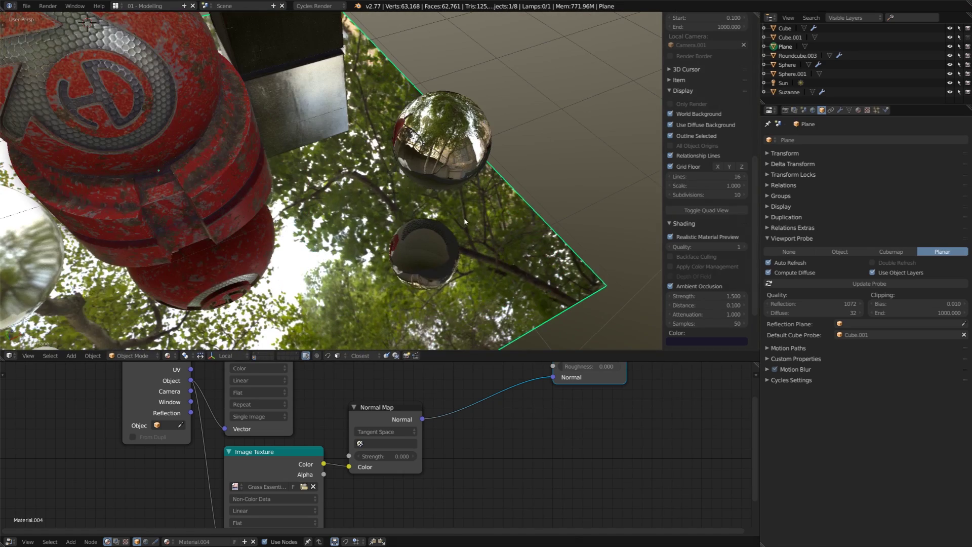
{"action": "middle_click_drag", "start_coordinate": [447, 275], "coordinate": [464, 254]}
{"action": "key", "text": "Home"}
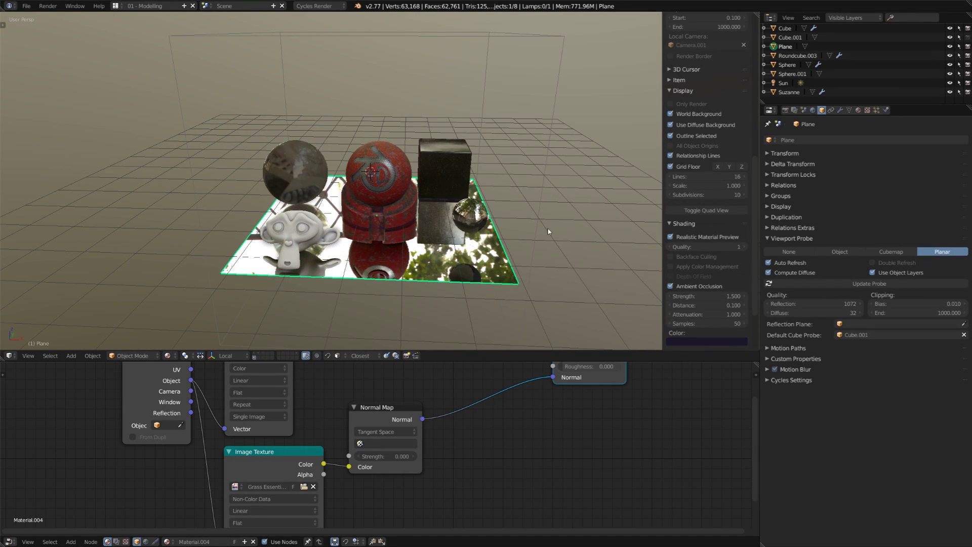
{"action": "mouse_move", "coordinate": [548, 189]}
{"action": "middle_mouse_down"}
{"action": "mouse_move", "coordinate": [569, 205]}
{"action": "mouse_move", "coordinate": [551, 201]}
{"action": "middle_mouse_up"}
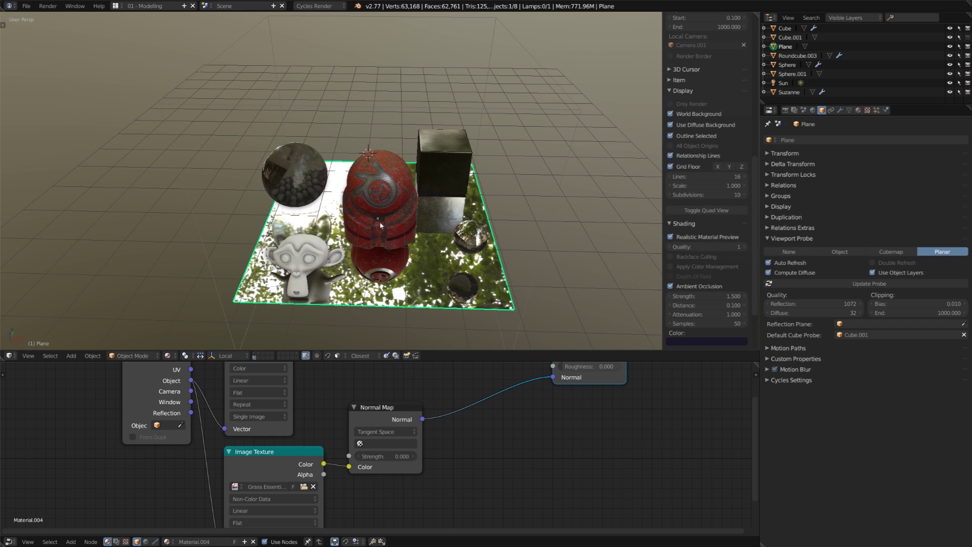
{"action": "scroll", "coordinate": [380, 228], "scroll_direction": "up", "scroll_amount": 2}
Switch the large glass sphere's viewport probe type to Object
{"action": "middle_click_drag", "start_coordinate": [418, 233], "coordinate": [412, 227]}
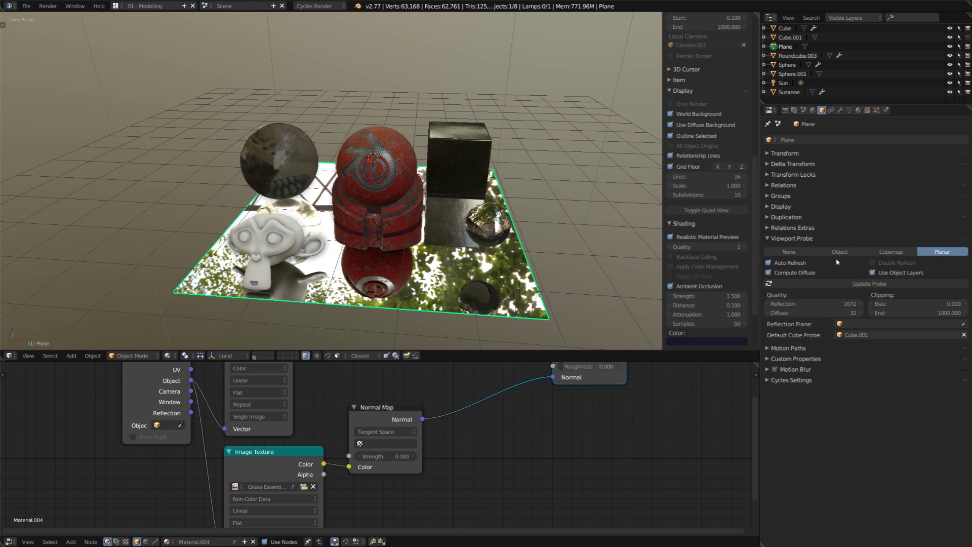
{"action": "middle_click_drag", "start_coordinate": [473, 243], "coordinate": [405, 191]}
{"action": "right_click", "coordinate": [215, 192]}
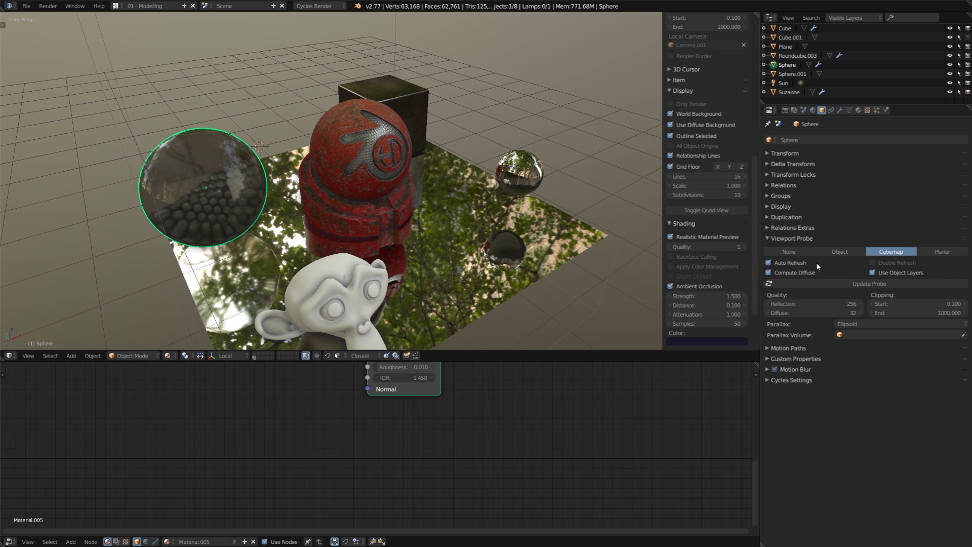
{"action": "left_click", "coordinate": [836, 252]}
{"action": "middle_click_drag", "start_coordinate": [565, 197], "coordinate": [588, 200]}
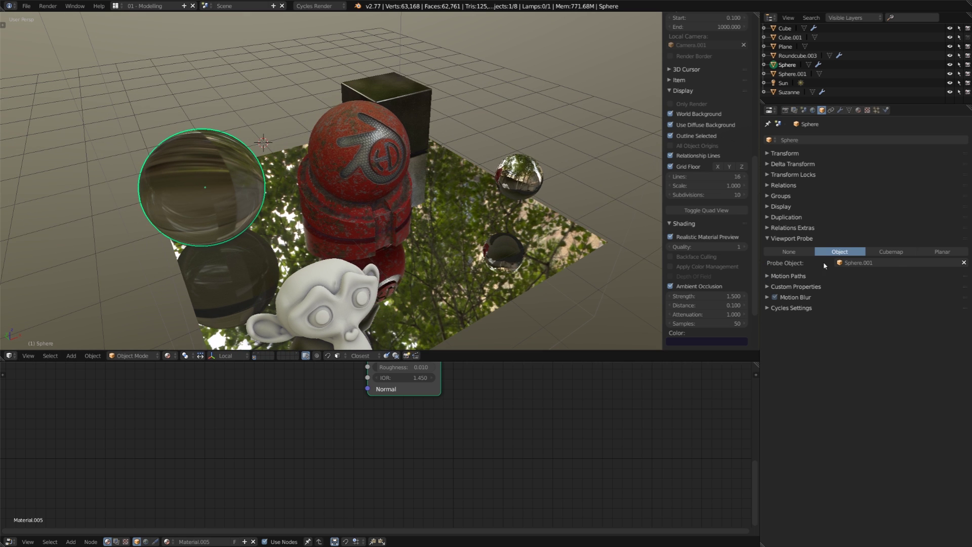
{"action": "middle_click_drag", "start_coordinate": [388, 230], "coordinate": [439, 223]}
Try moving Sphere.001 and cancel, then give the glass sphere its own Cubemap probe
{"action": "right_click", "coordinate": [586, 170]}
{"action": "key", "text": "g"}
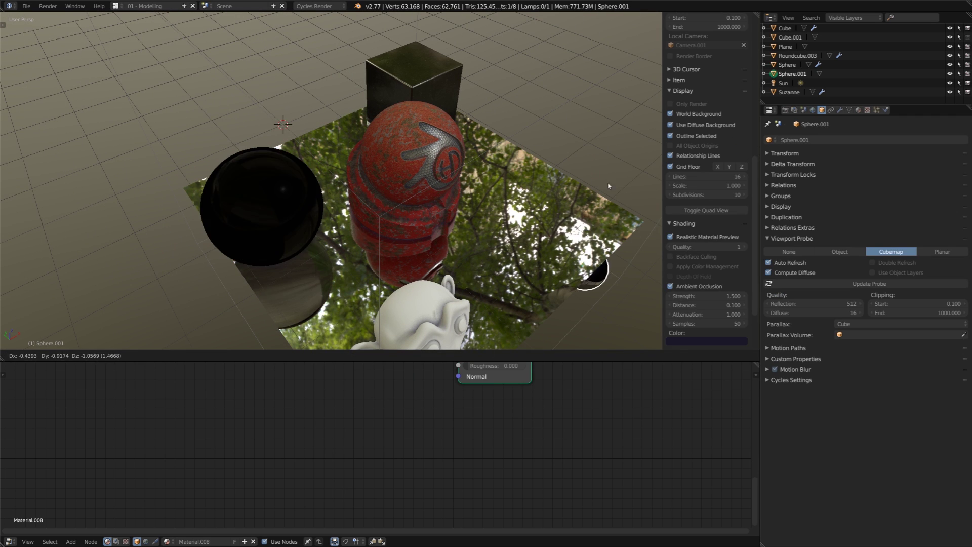
{"action": "right_click", "coordinate": [606, 145]}
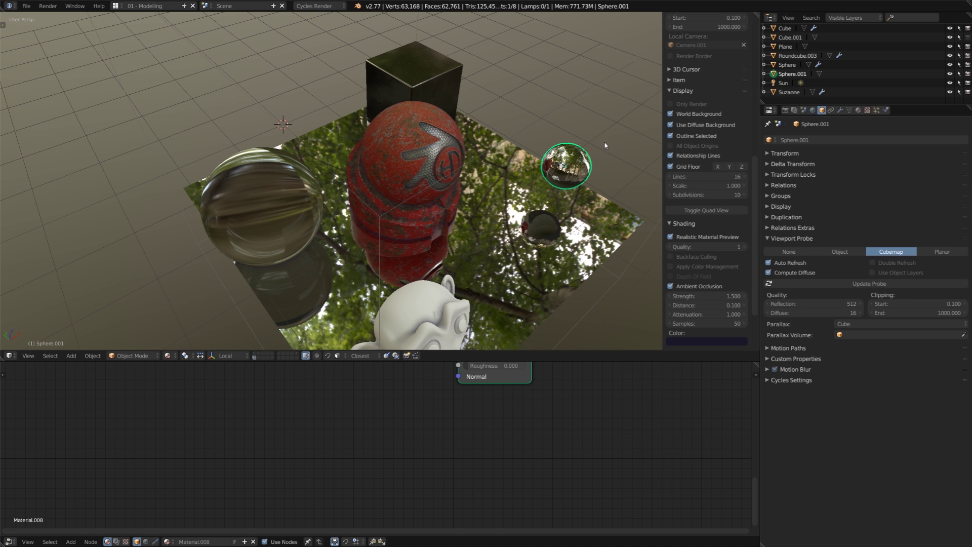
{"action": "middle_click_drag", "start_coordinate": [352, 195], "coordinate": [493, 229]}
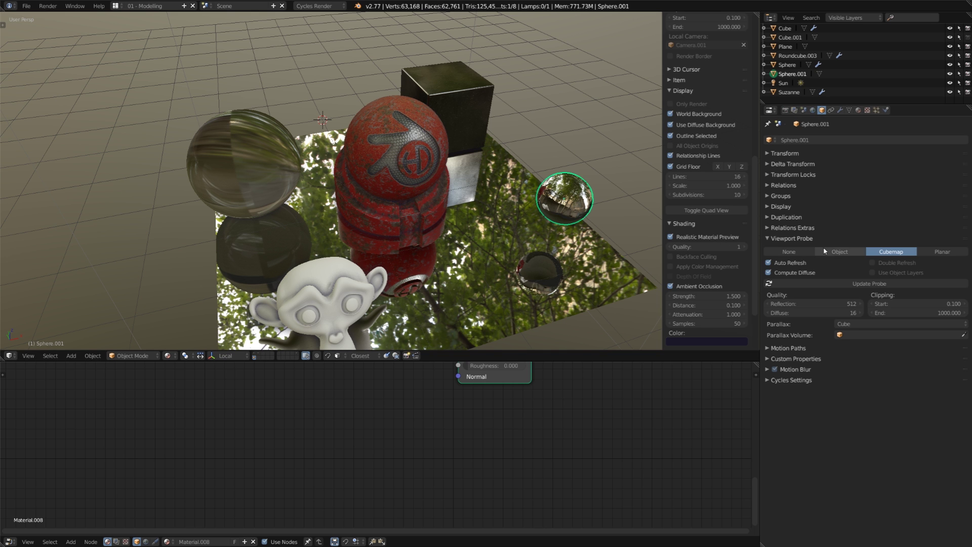
{"action": "right_click", "coordinate": [244, 163]}
{"action": "left_click", "coordinate": [910, 253]}
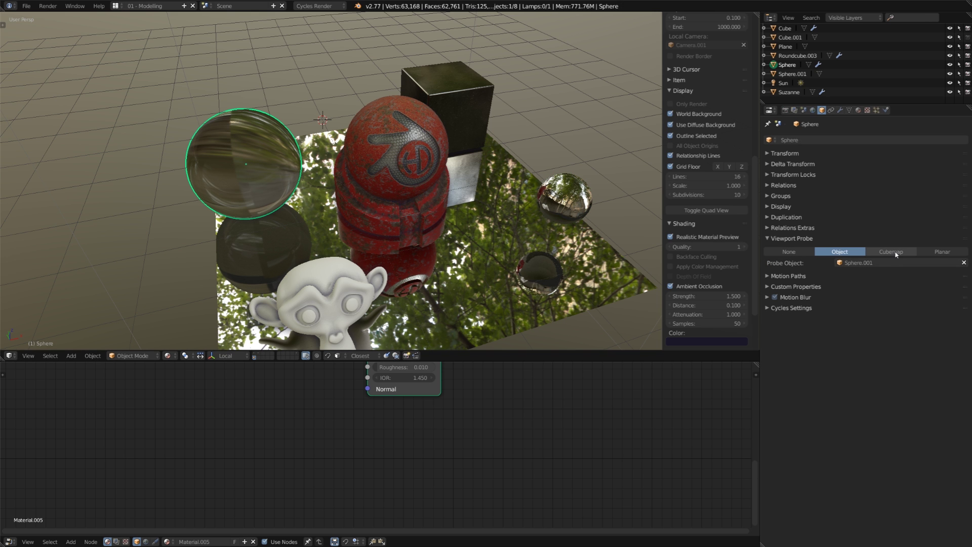
Orbit the view to inspect the glass sphere's own cubemap reflections
{"action": "middle_click_drag", "start_coordinate": [597, 238], "coordinate": [572, 223]}
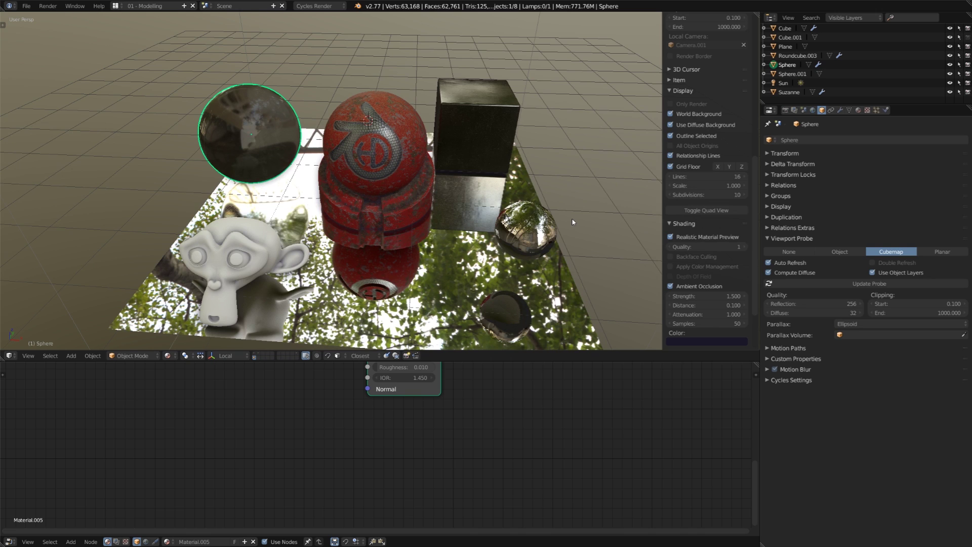